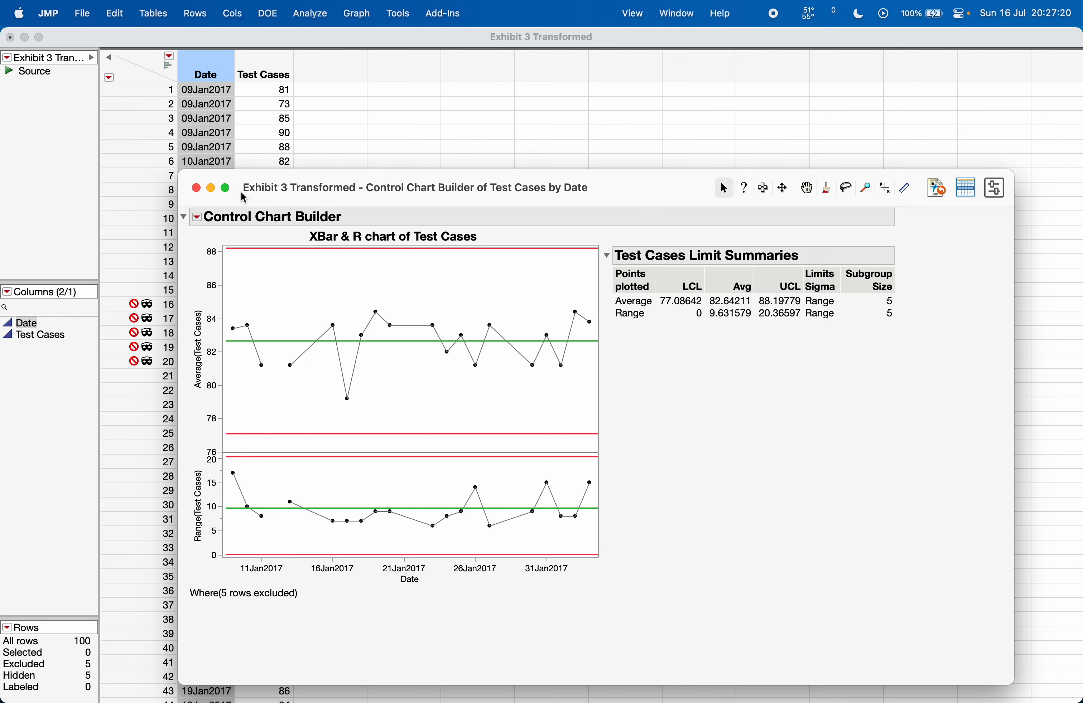
Start a Process Capability analysis with Test Cases as the Y process variable and expand its Process Subgrouping options
{"action": "left_click_drag", "start_coordinate": [244, 197], "coordinate": [239, 214]}
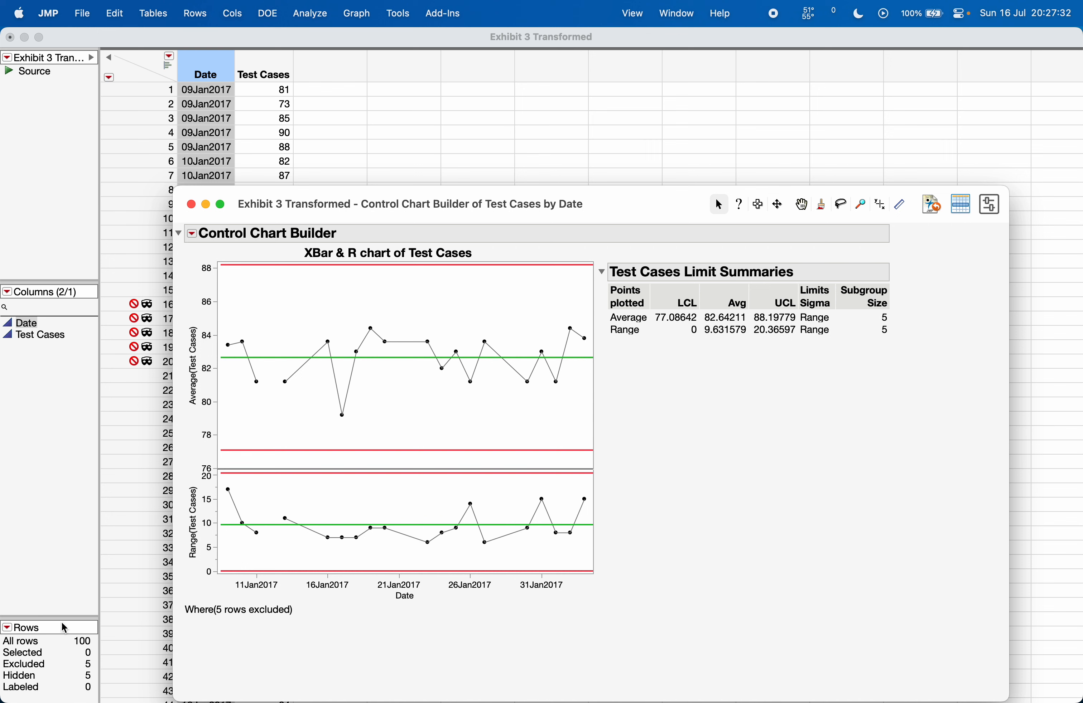
{"action": "left_click", "coordinate": [314, 21]}
{"action": "mouse_move", "coordinate": [400, 231]}
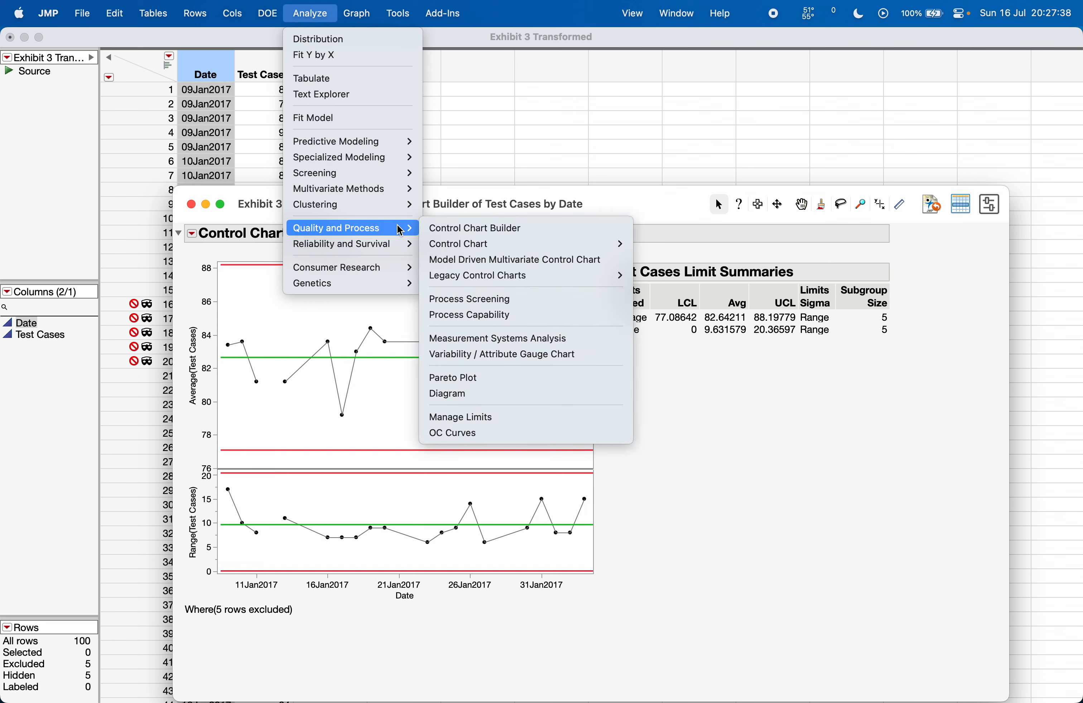
{"action": "left_click", "coordinate": [585, 318]}
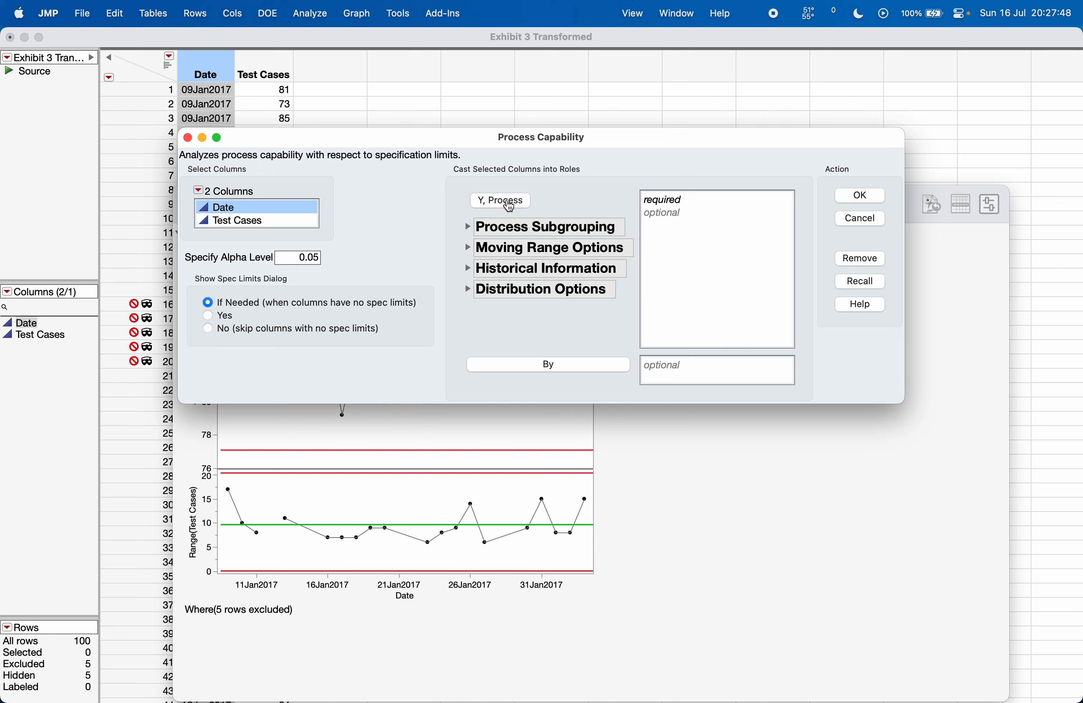
{"action": "left_click", "coordinate": [284, 222]}
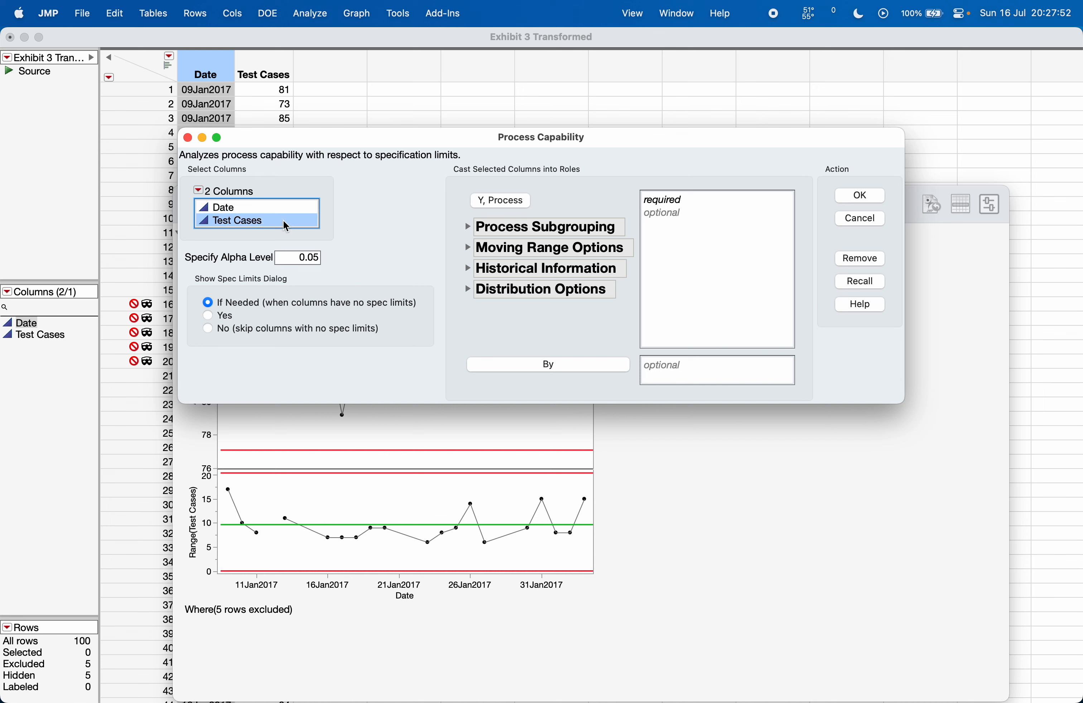
{"action": "left_click", "coordinate": [492, 200]}
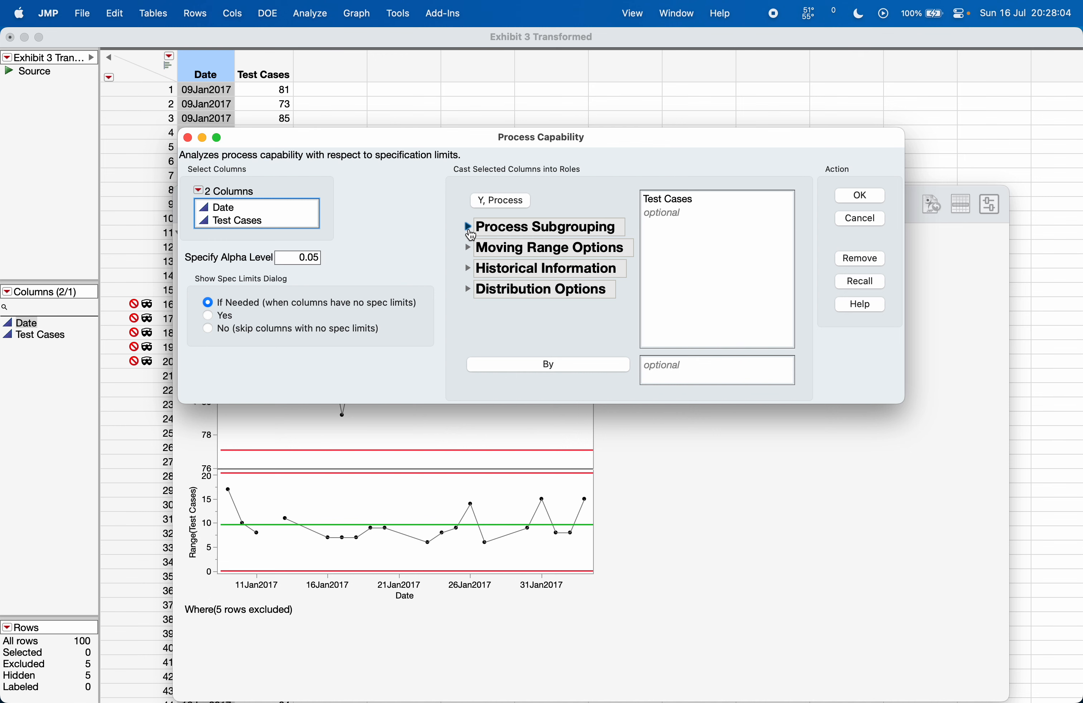
{"action": "left_click", "coordinate": [471, 231]}
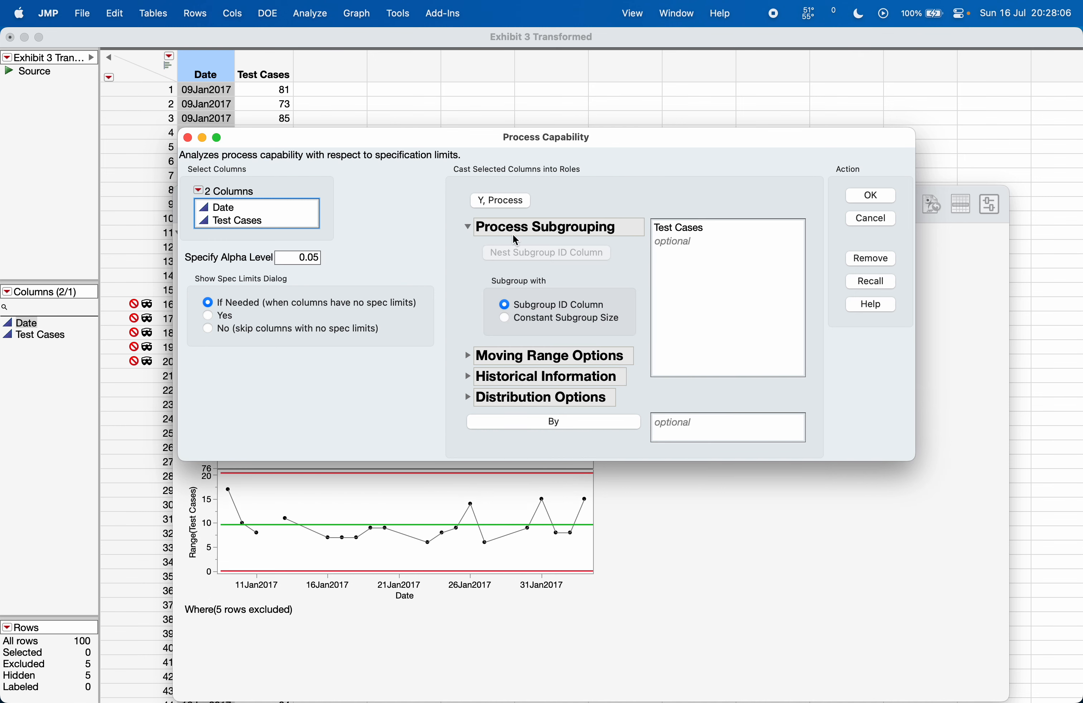
{"action": "left_click", "coordinate": [542, 319]}
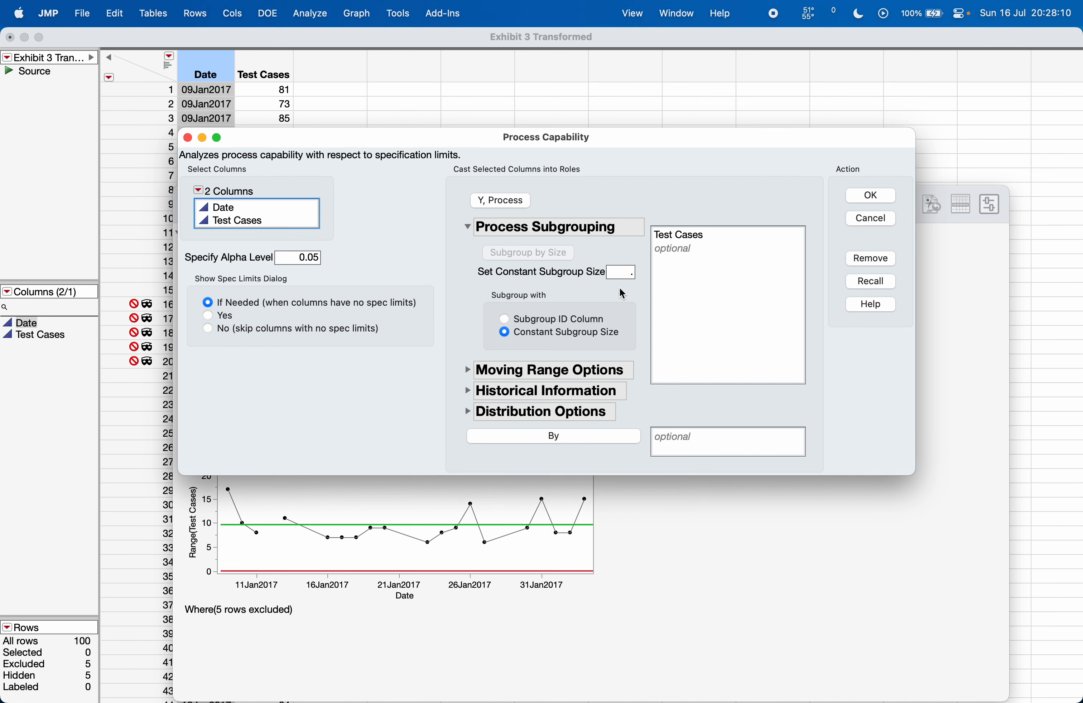
{"action": "left_click", "coordinate": [628, 273]}
{"action": "type", "text": "5"}
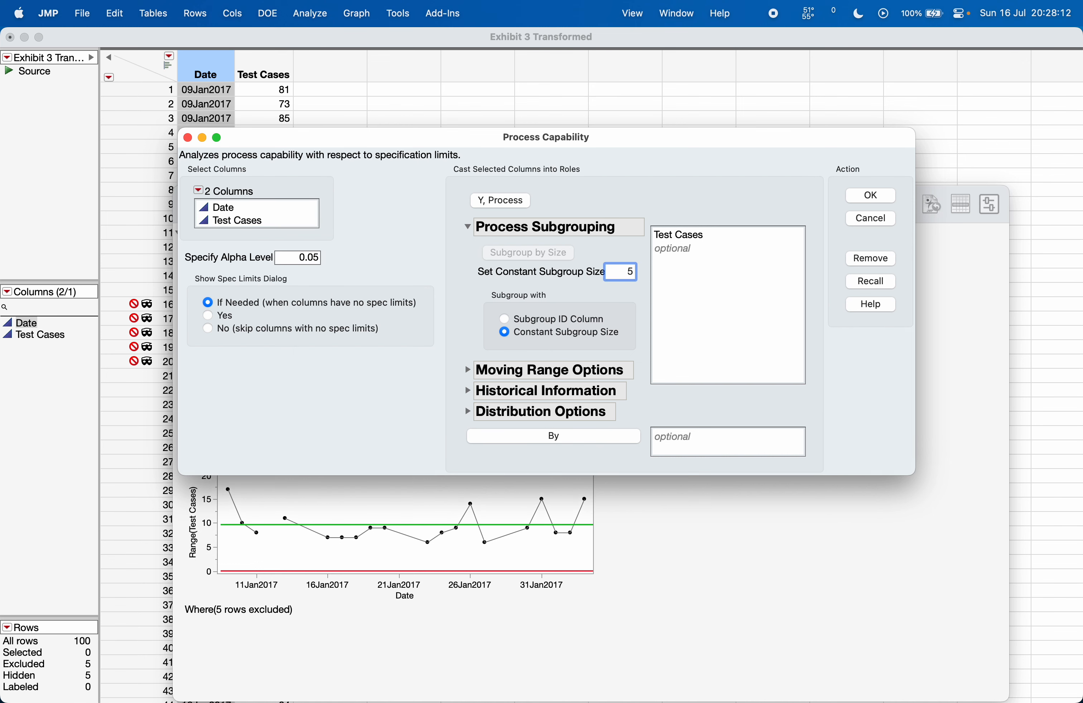
{"action": "key", "text": "BackSpace"}
{"action": "left_click", "coordinate": [557, 320]}
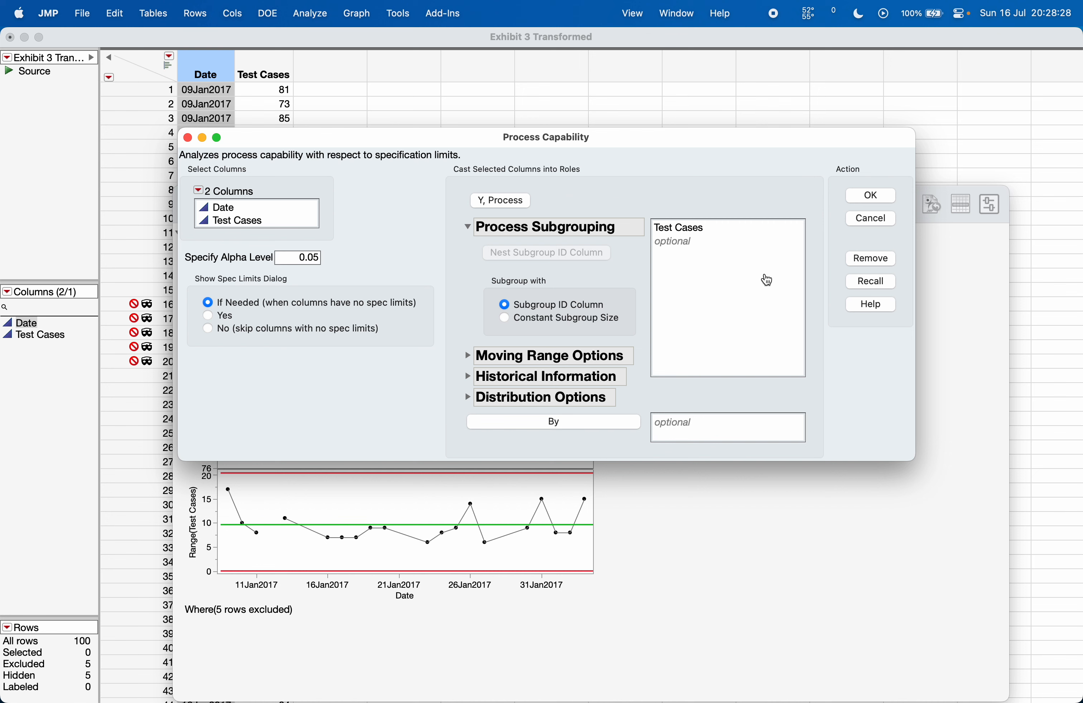
Nest Date as the subgroup ID column for the Test Cases process
{"action": "left_click", "coordinate": [697, 232]}
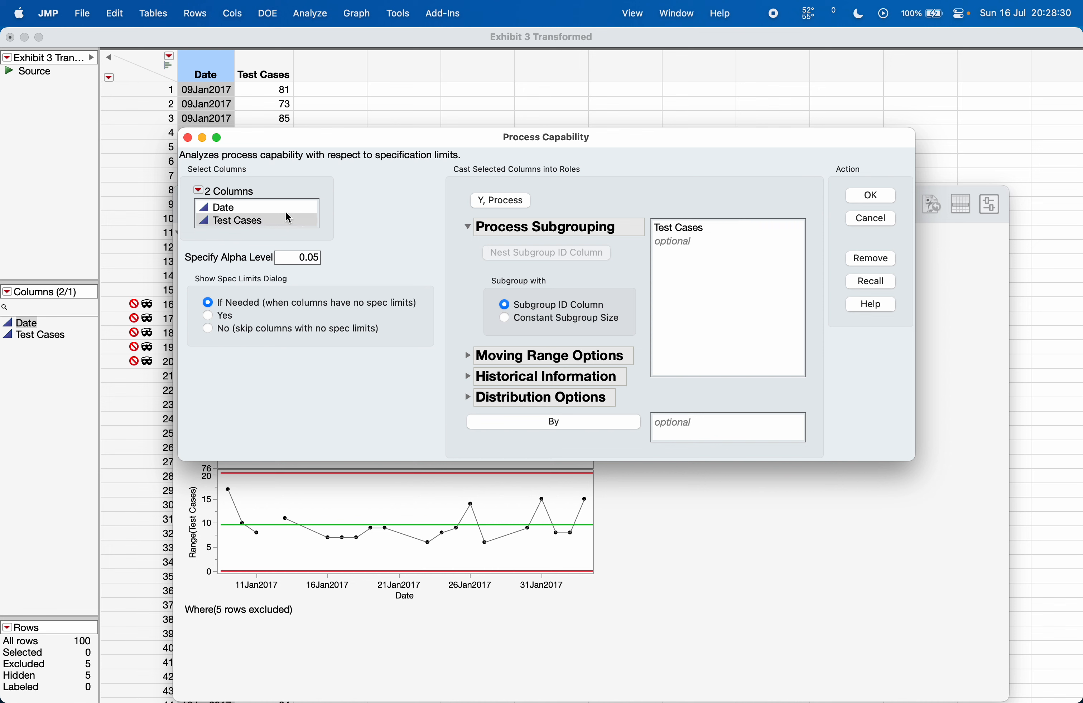
{"action": "left_click", "coordinate": [729, 235]}
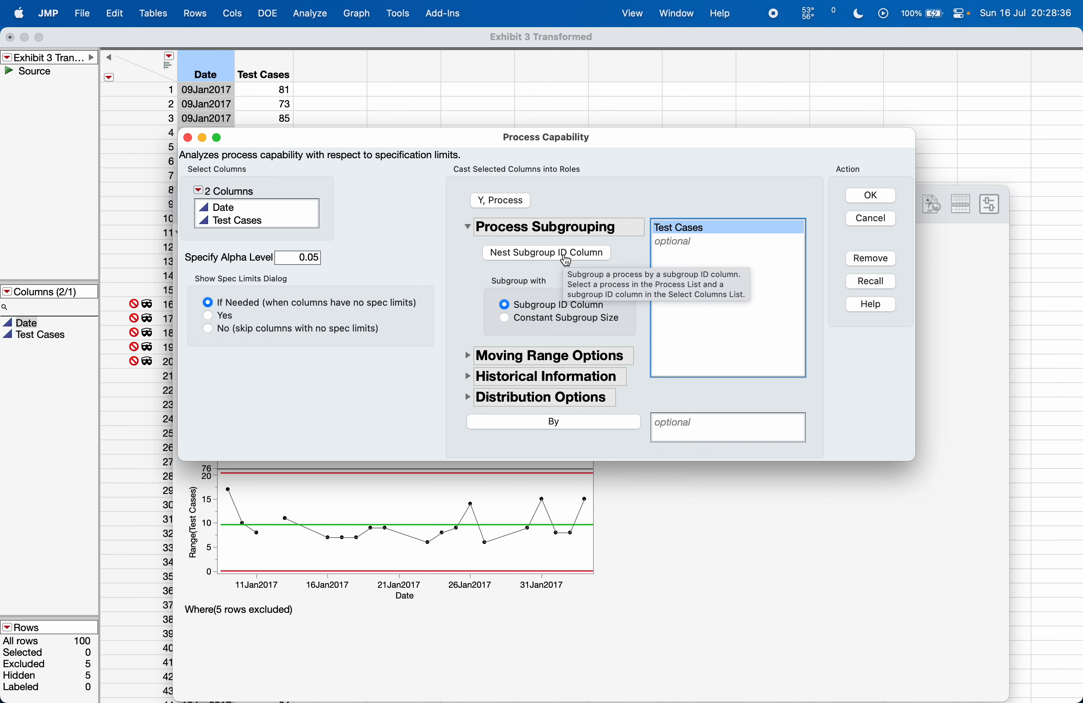
{"action": "left_click", "coordinate": [216, 210]}
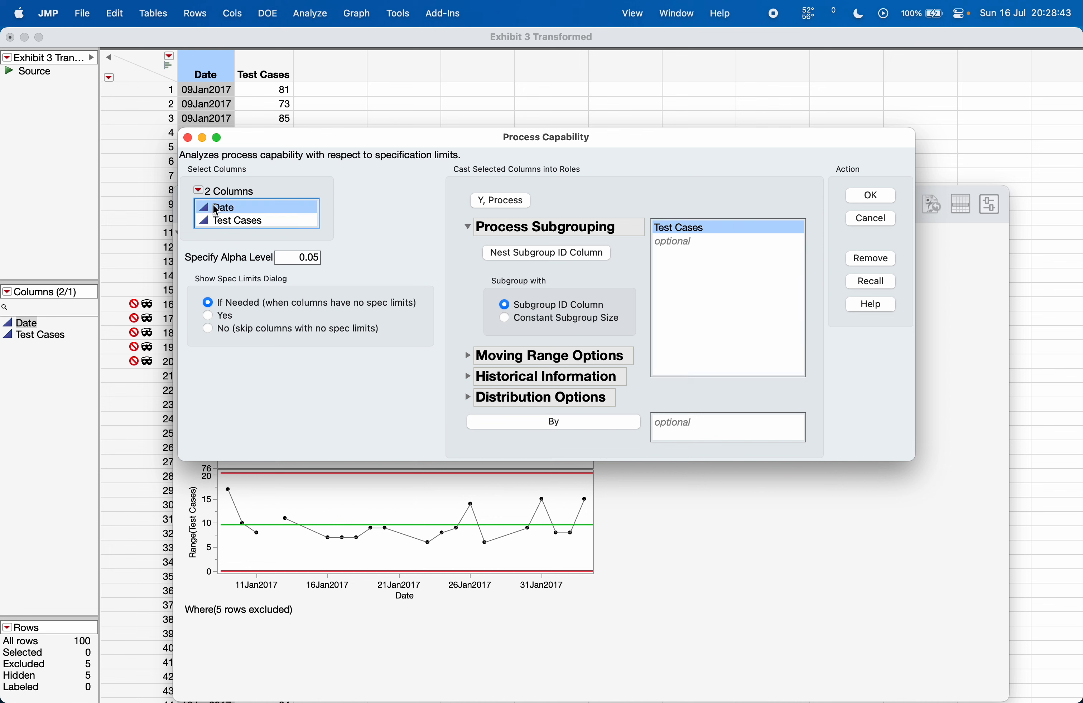
{"action": "left_click", "coordinate": [550, 257]}
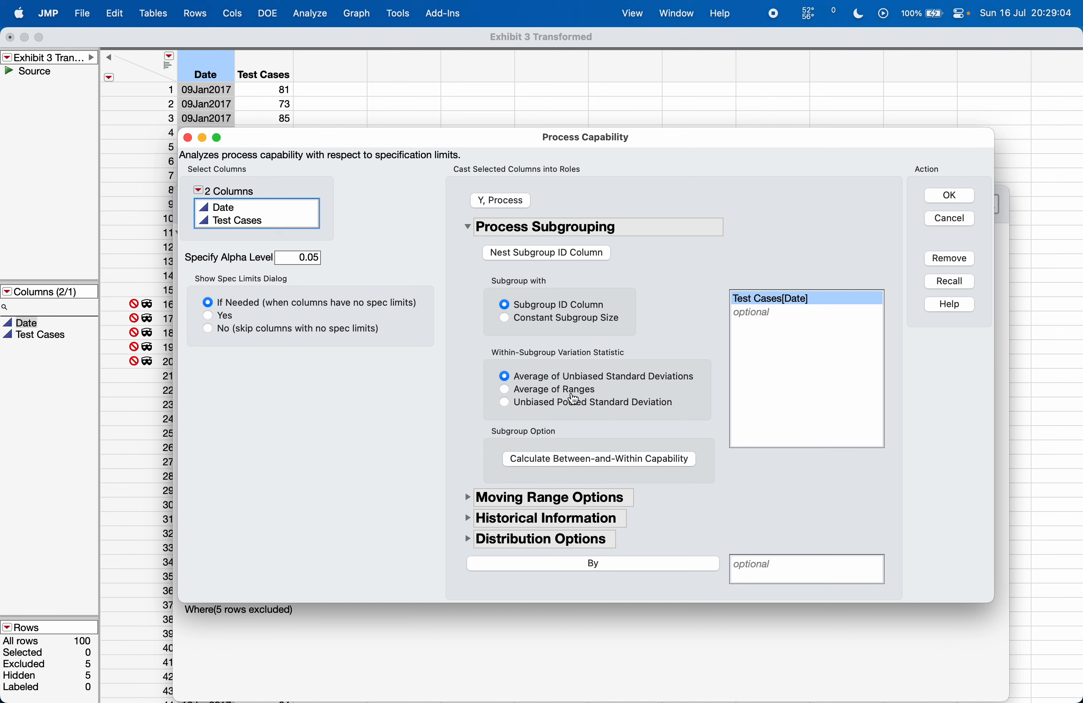
Set the within-subgroup variation statistic to Average of Ranges and accept the Process Capability settings
{"action": "left_click", "coordinate": [589, 403]}
{"action": "left_click", "coordinate": [578, 392]}
{"action": "left_click", "coordinate": [468, 498]}
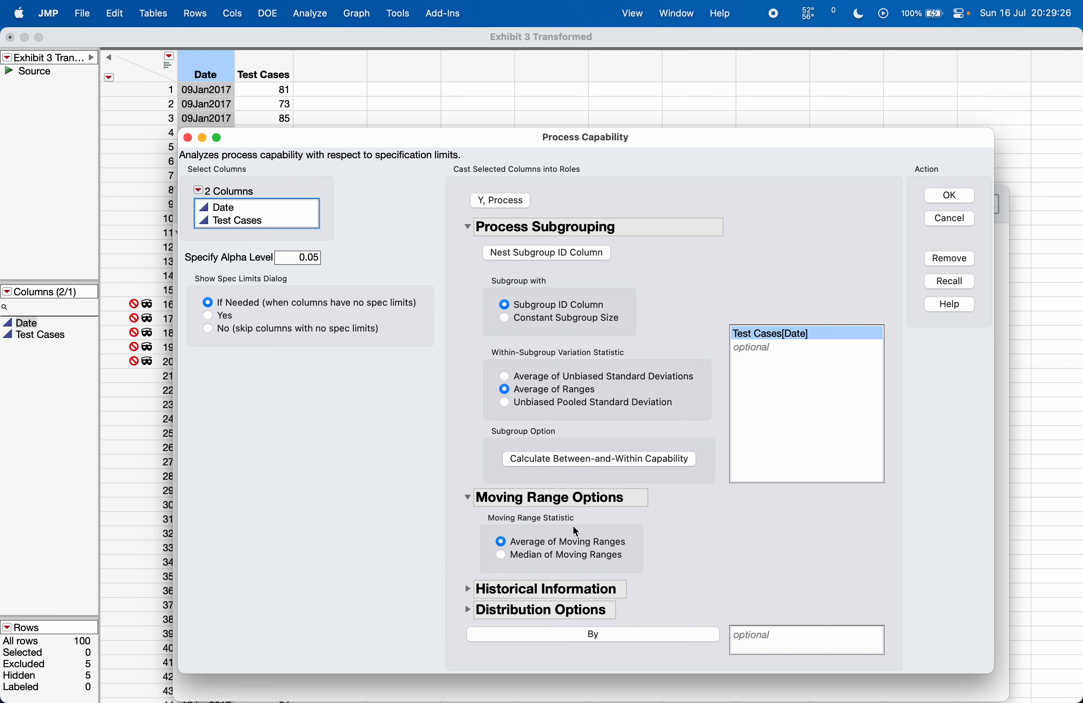
{"action": "left_click", "coordinate": [471, 500]}
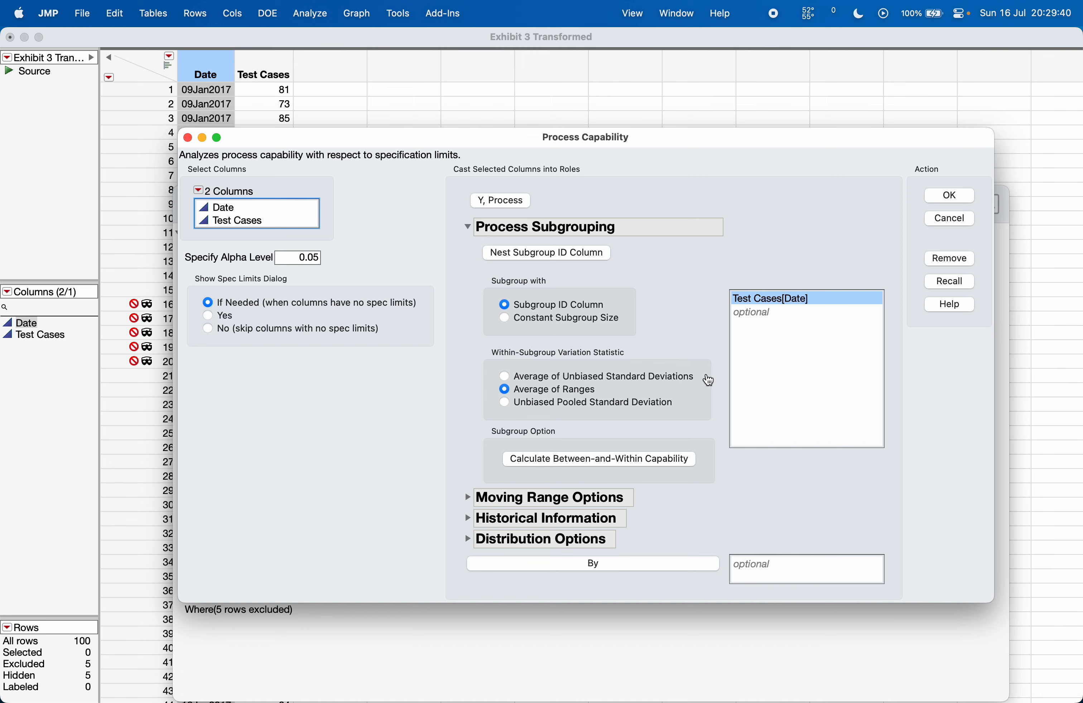
{"action": "left_click", "coordinate": [948, 196]}
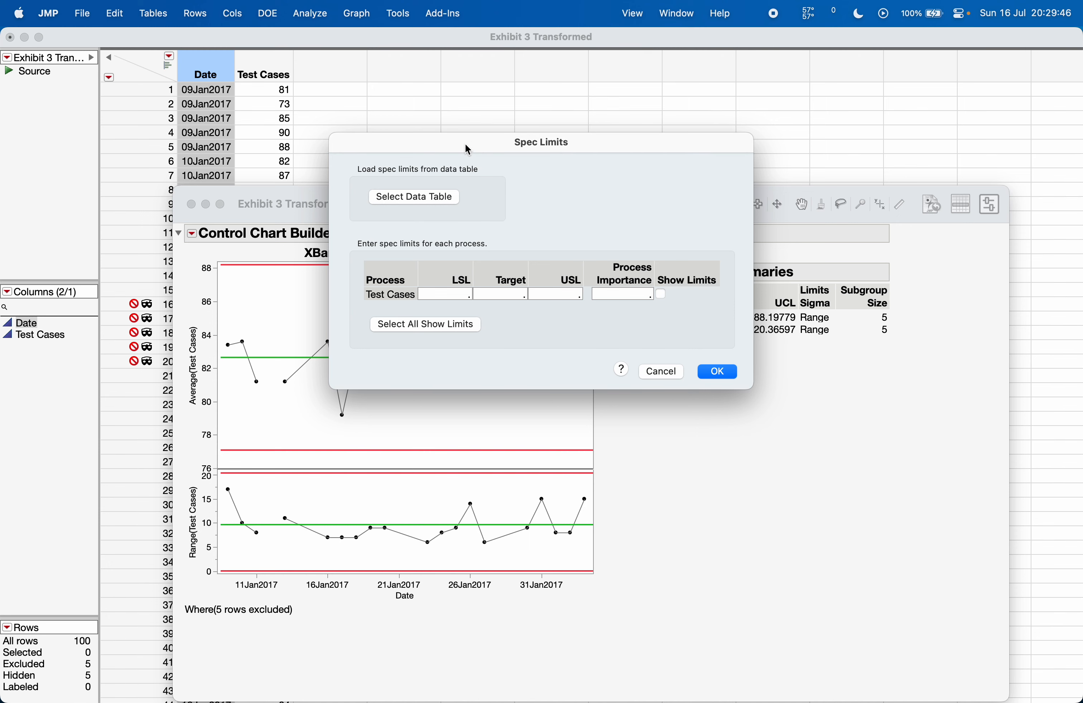
Enter spec limits for Test Cases with LSL 70, target 80 and USL 90, and generate the capability report
{"action": "left_click_drag", "start_coordinate": [465, 143], "coordinate": [698, 372]}
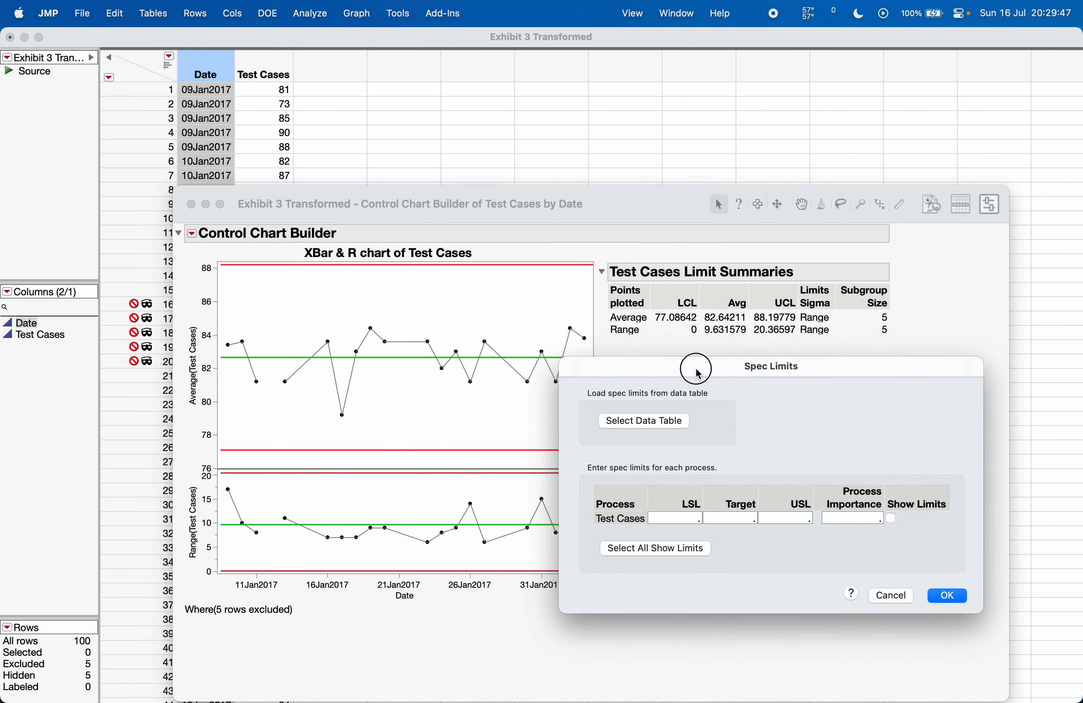
{"action": "left_click", "coordinate": [740, 520]}
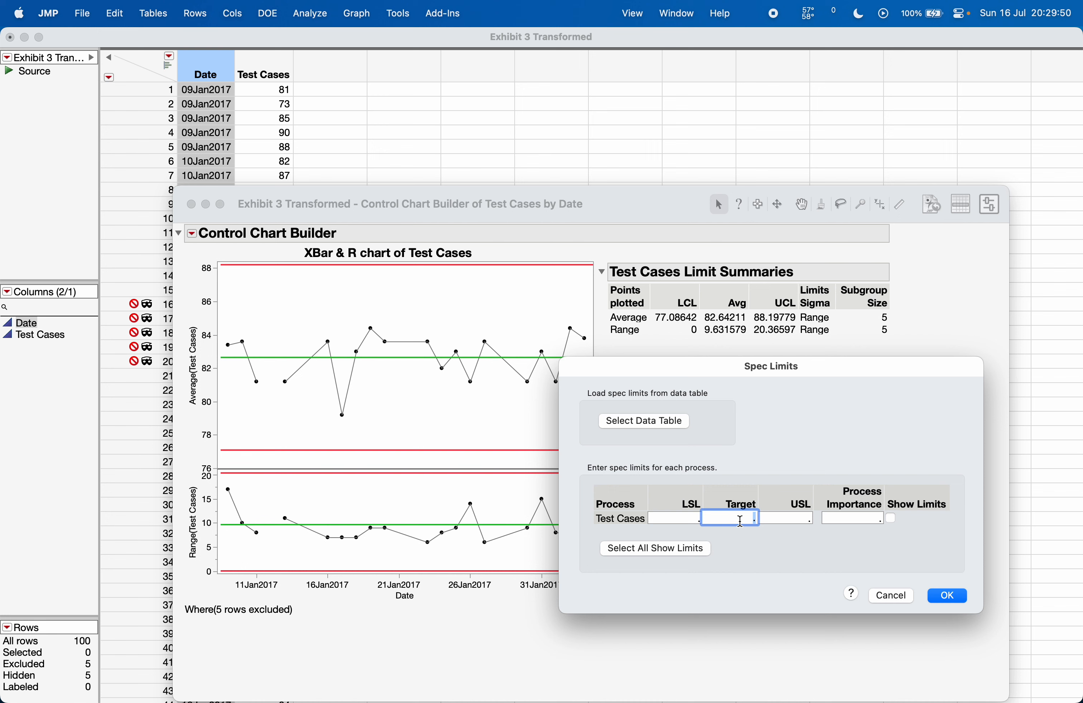
{"action": "type", "text": "80"}
{"action": "left_click", "coordinate": [679, 521]}
{"action": "type", "text": "70"}
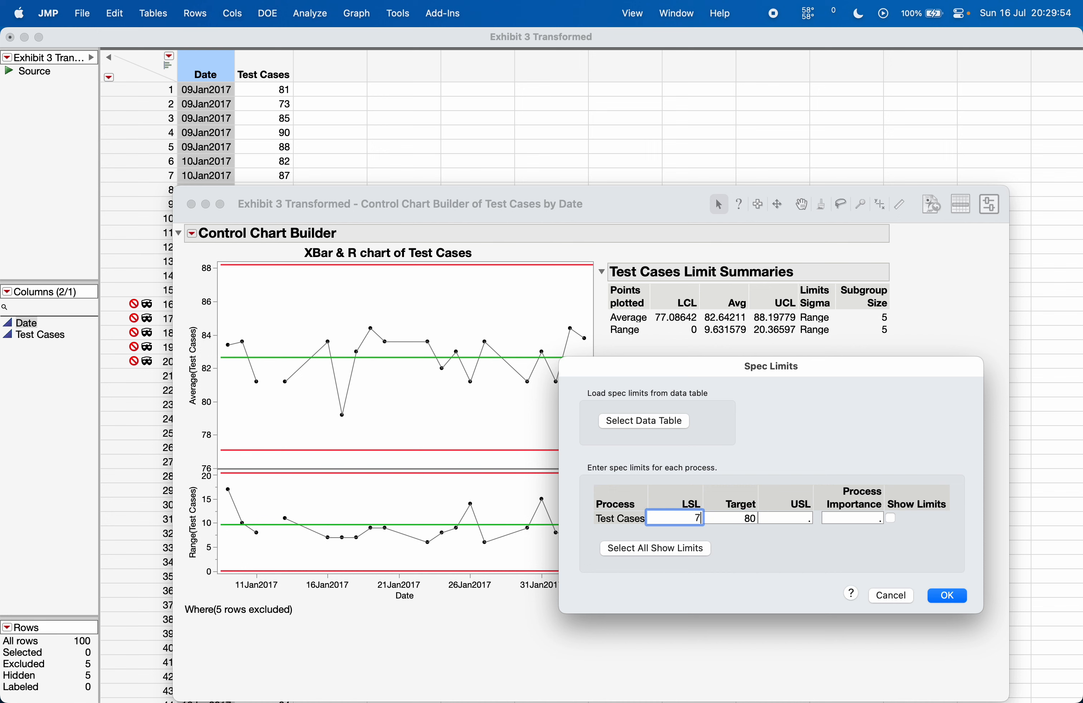
{"action": "left_click", "coordinate": [777, 517]}
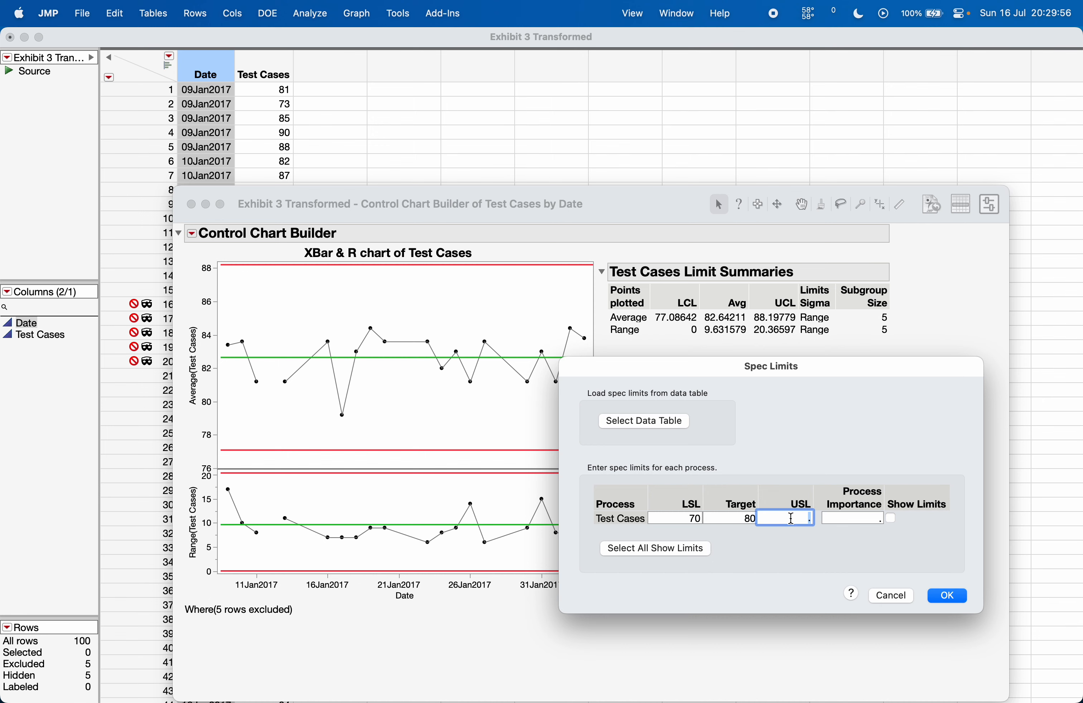
{"action": "type", "text": "90"}
{"action": "left_click", "coordinate": [955, 599]}
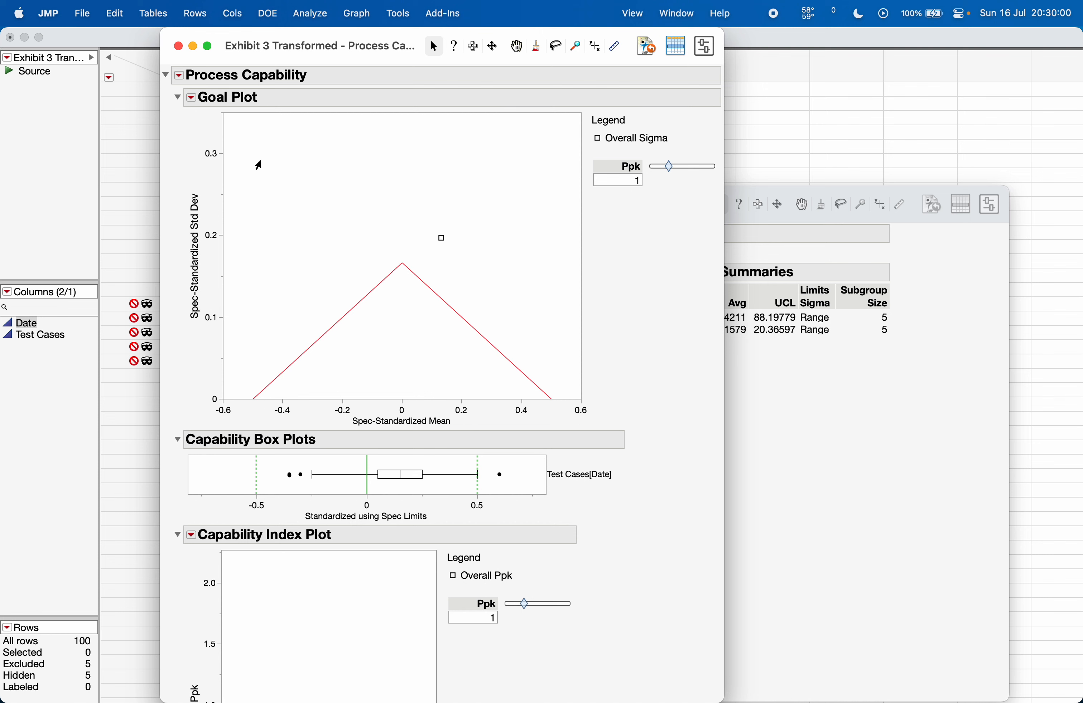
Show the individual detail reports and add a count axis to the Test Cases histogram
{"action": "left_click", "coordinate": [180, 76]}
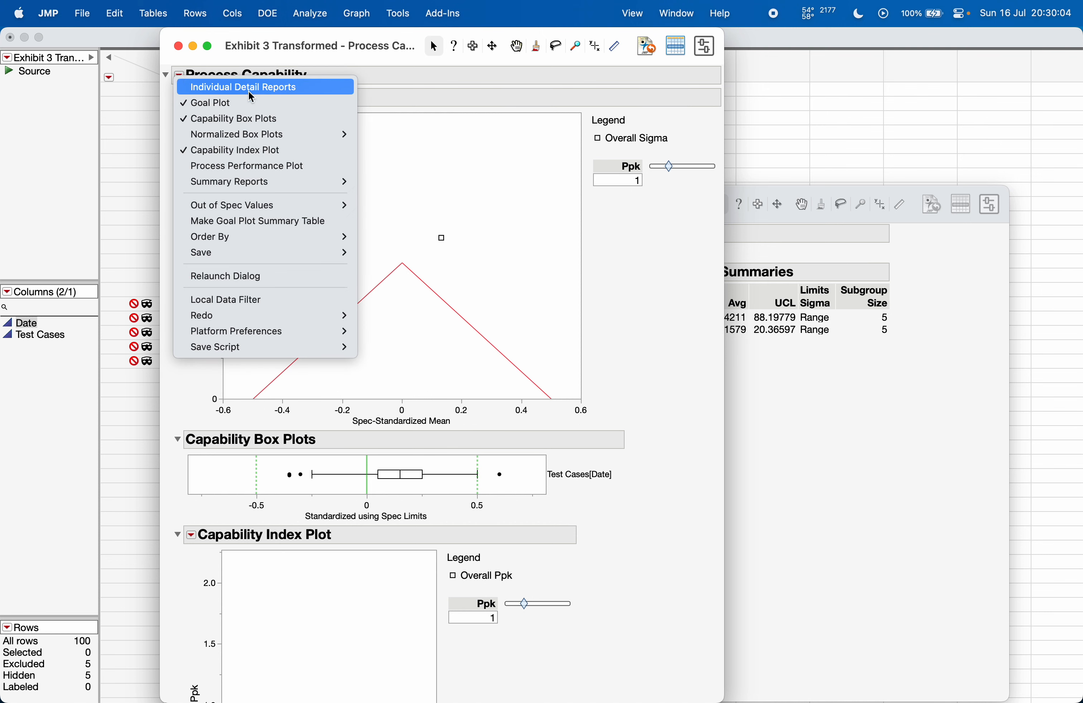
{"action": "left_click", "coordinate": [321, 91]}
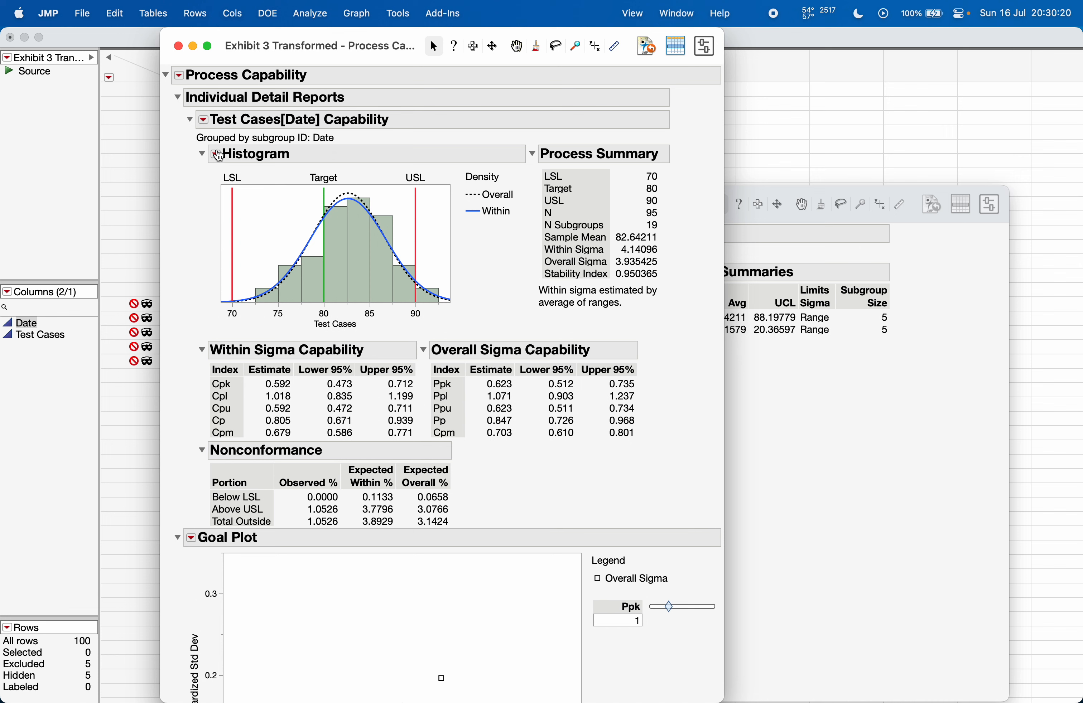
{"action": "left_click", "coordinate": [217, 153]}
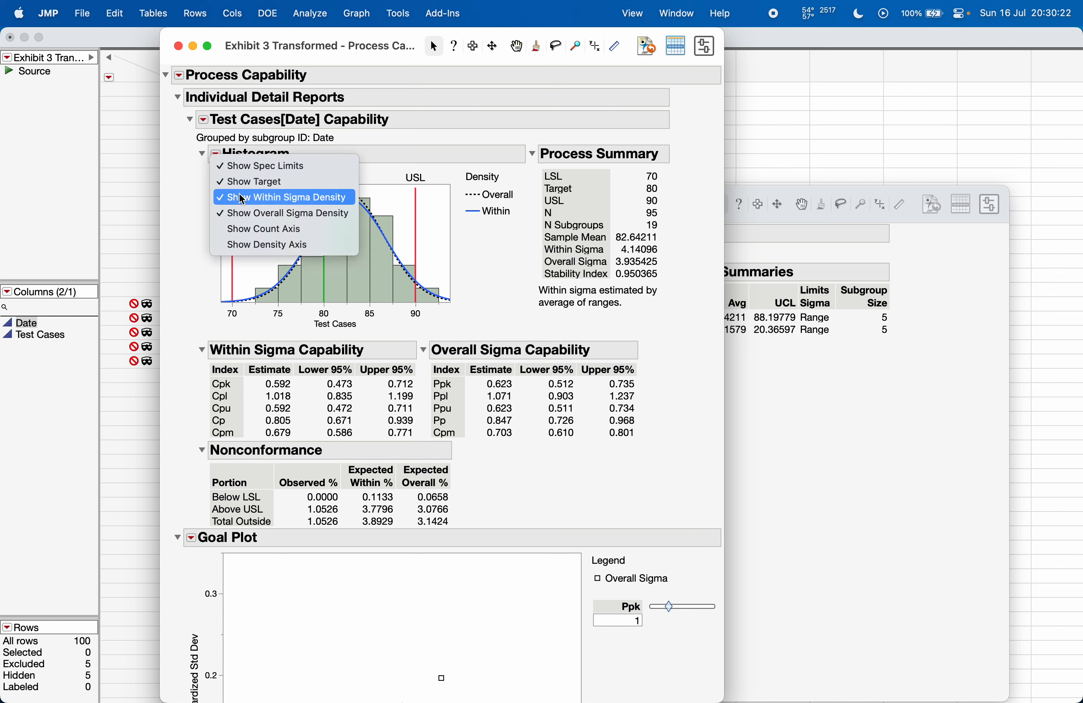
{"action": "left_click", "coordinate": [264, 231]}
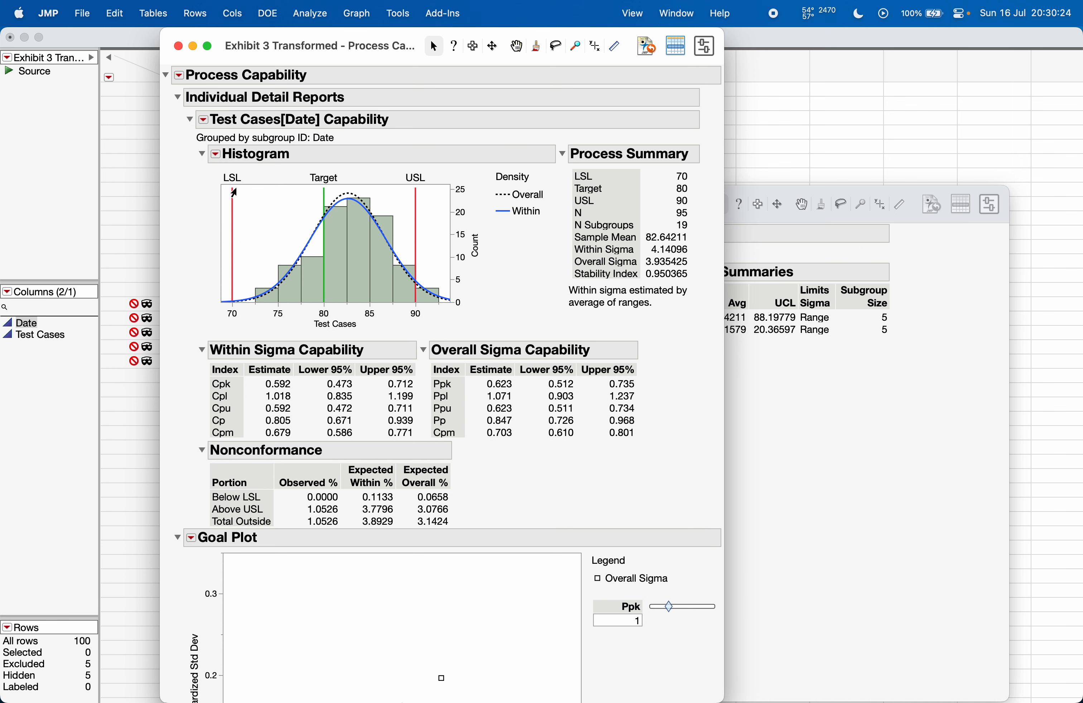
Add the Within Sigma Z Benchmark and Overall Sigma Z Benchmark indices to the Test Cases capability report
{"action": "left_click", "coordinate": [205, 120]}
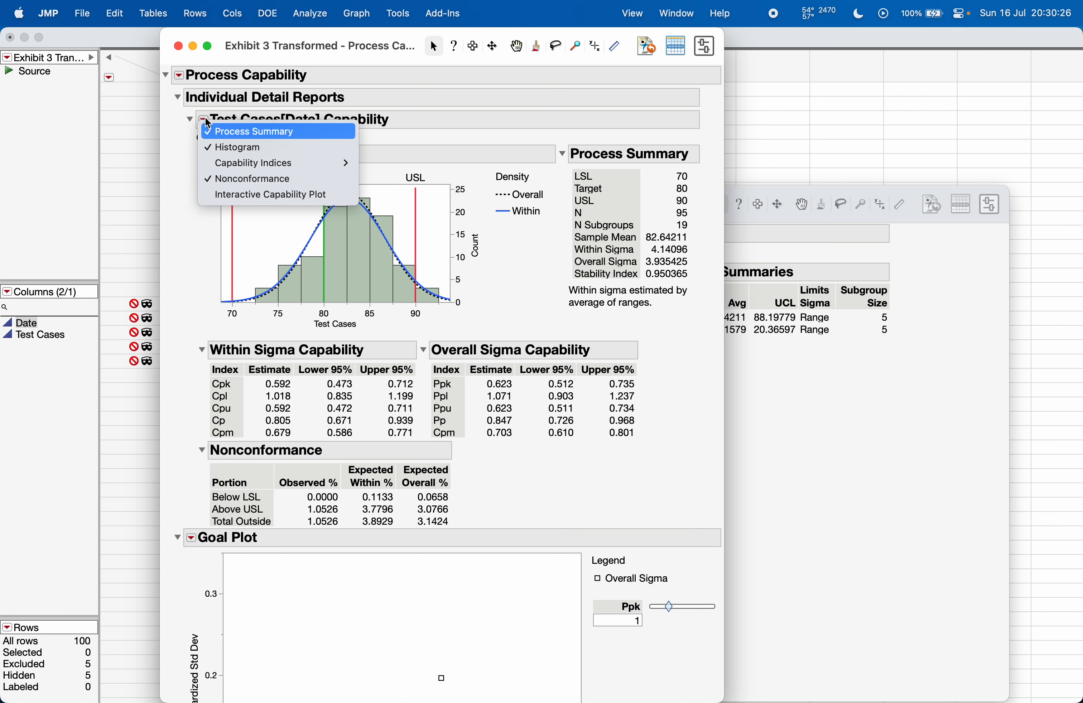
{"action": "mouse_move", "coordinate": [302, 168]}
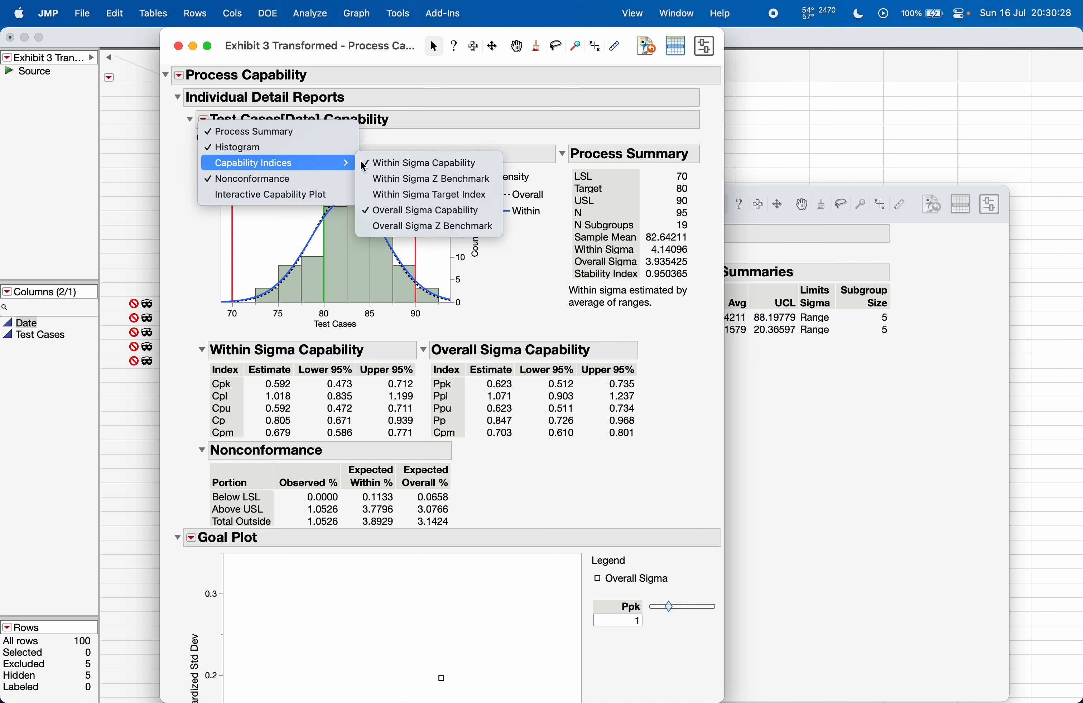
{"action": "left_click", "coordinate": [443, 180]}
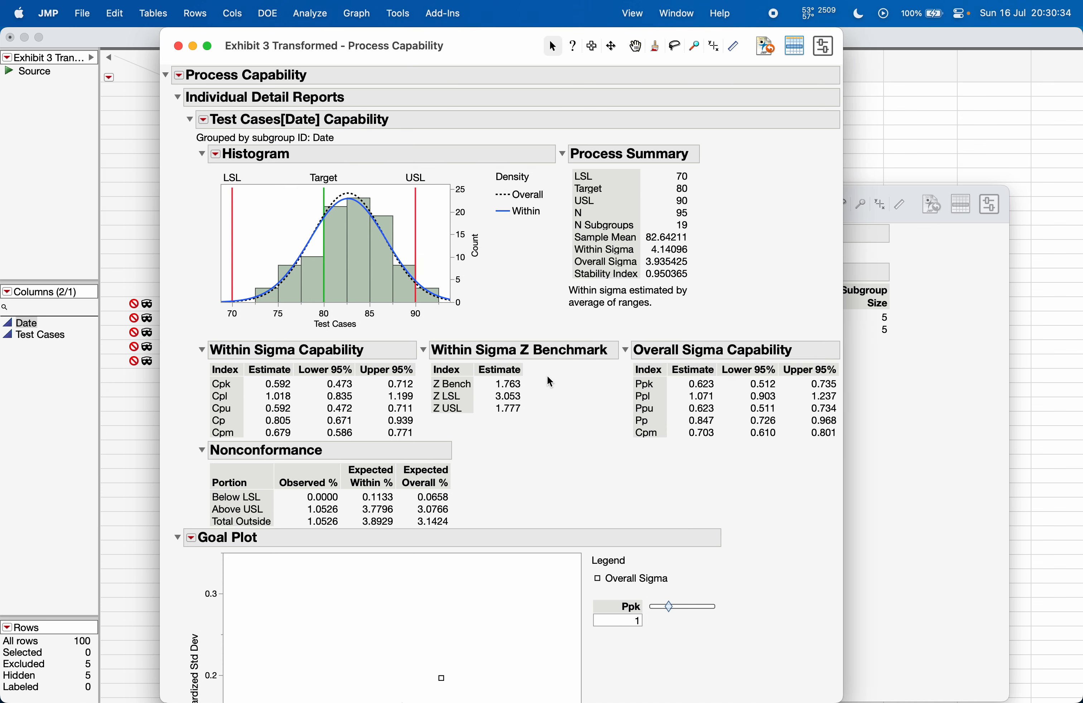
{"action": "left_click", "coordinate": [204, 122]}
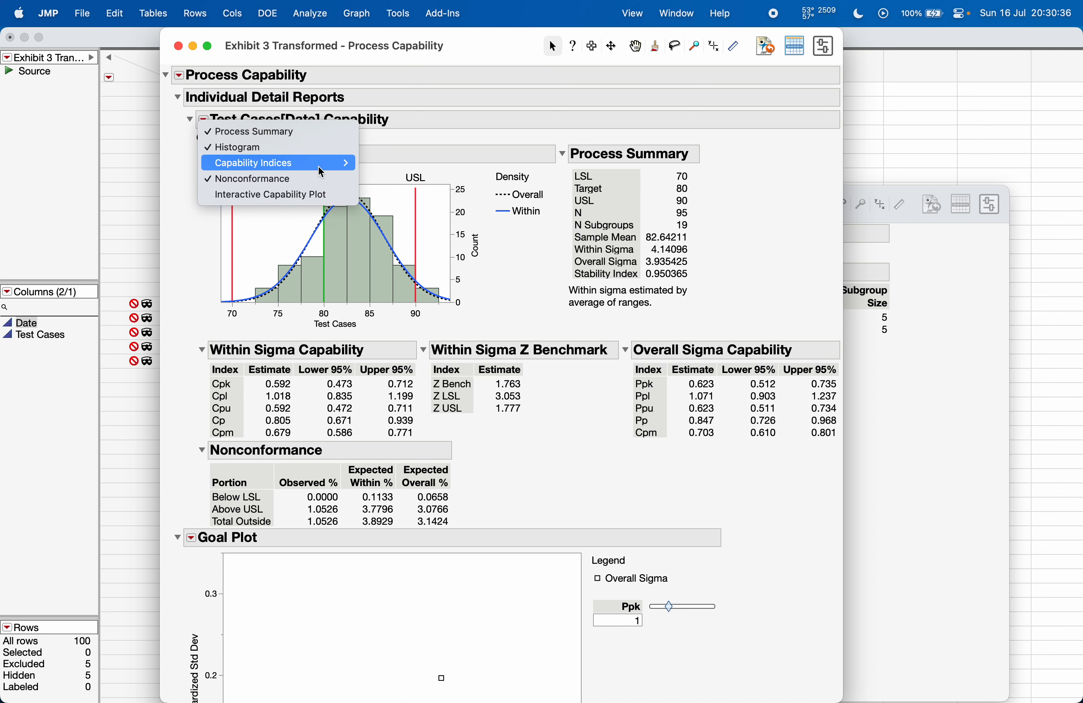
{"action": "mouse_move", "coordinate": [320, 165]}
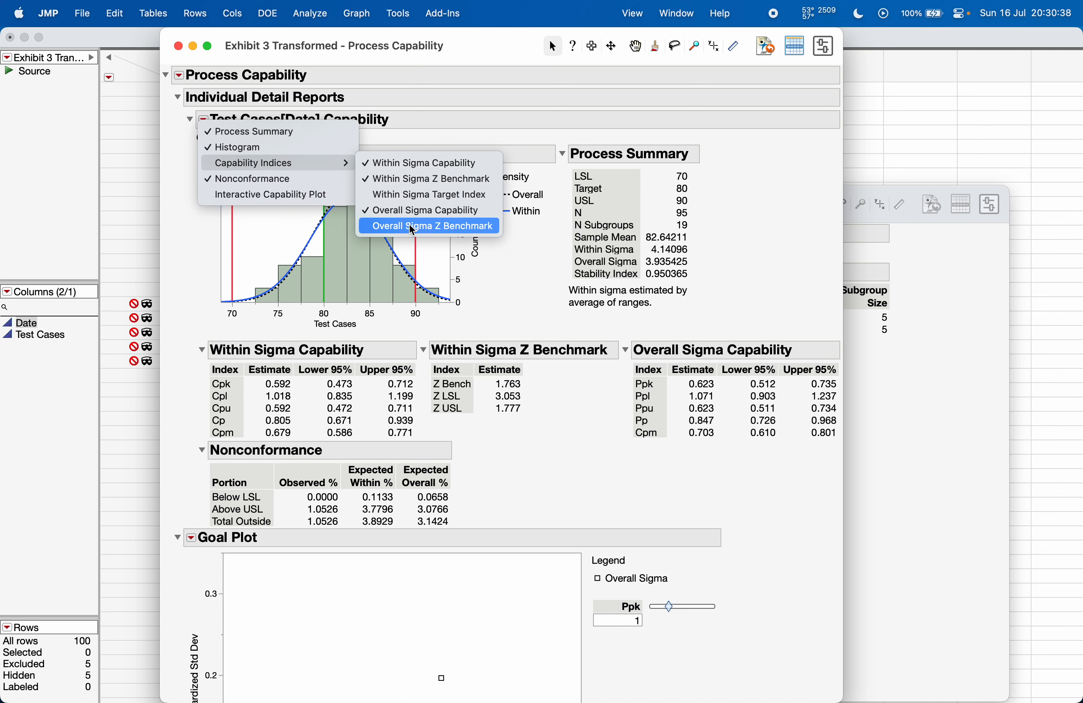
{"action": "left_click", "coordinate": [437, 225]}
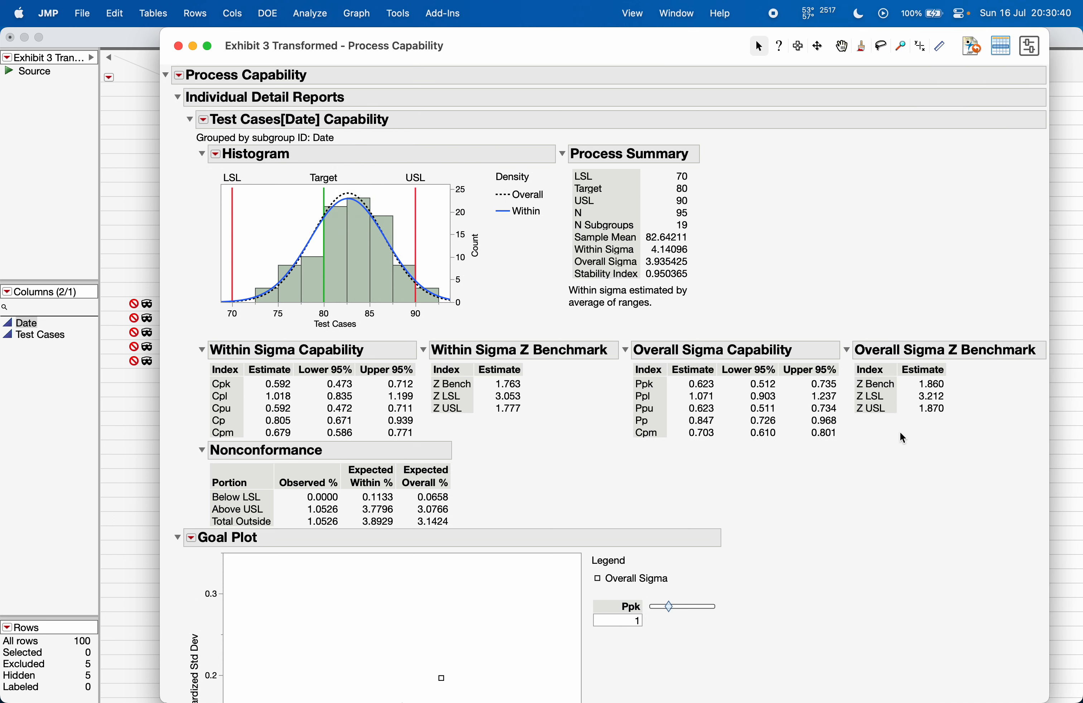